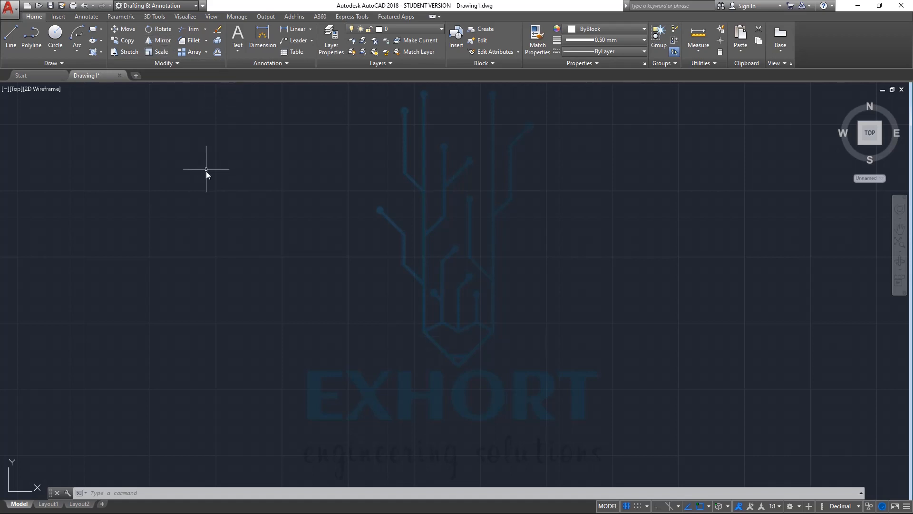
# Mirror both curved profile pieces across the vertical centreline, keeping the source objects
pyautogui.scroll(-2, 233, 207)
pyautogui.scroll(-3, 232, 219)
pyautogui.scroll(2, 153, 168)
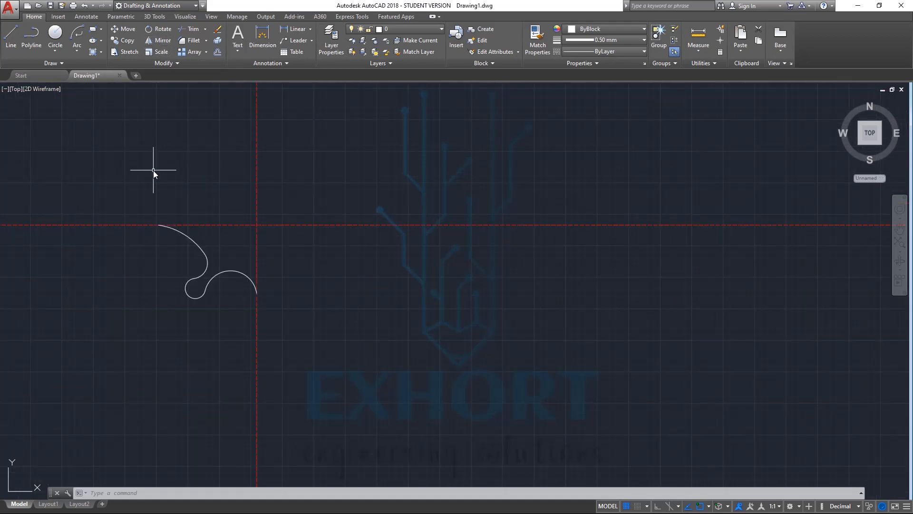
pyautogui.scroll(1, 174, 230)
pyautogui.scroll(1, 176, 229)
pyautogui.scroll(-3, 264, 231)
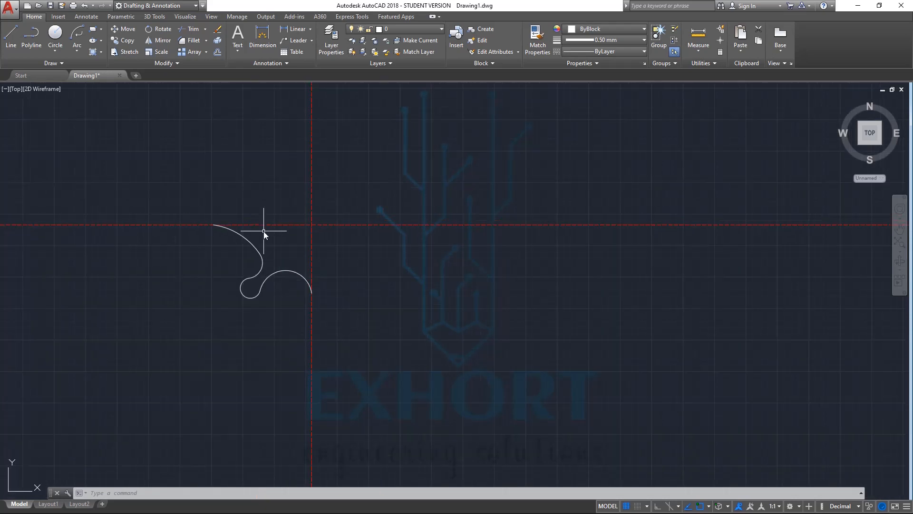
pyautogui.scroll(2, 72, 207)
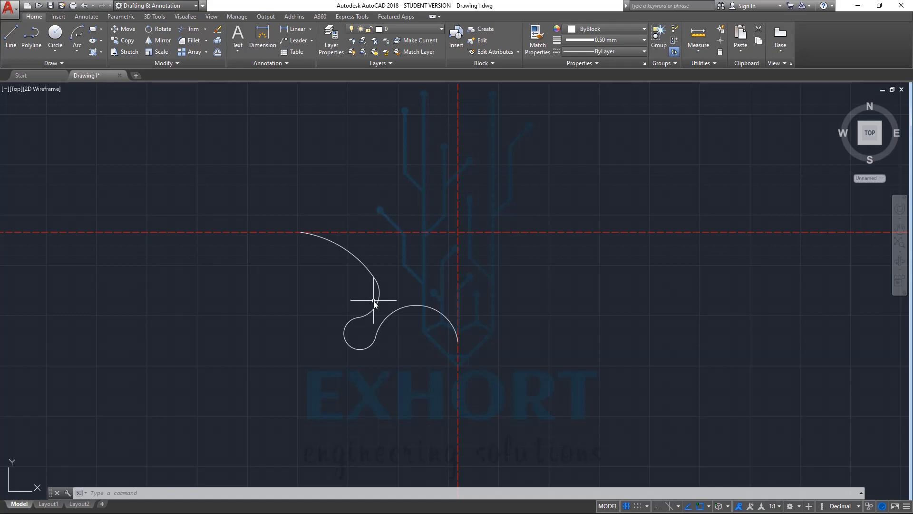
pyautogui.click(162, 40)
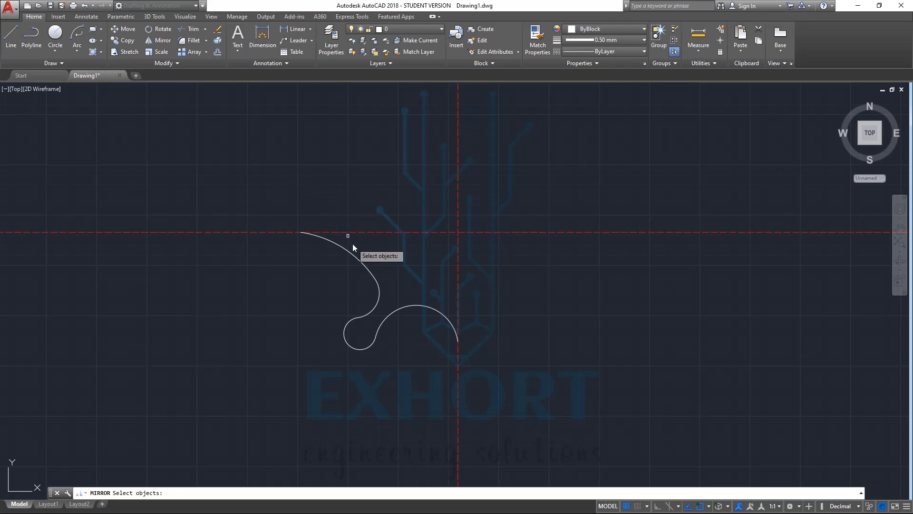
pyautogui.click(376, 279)
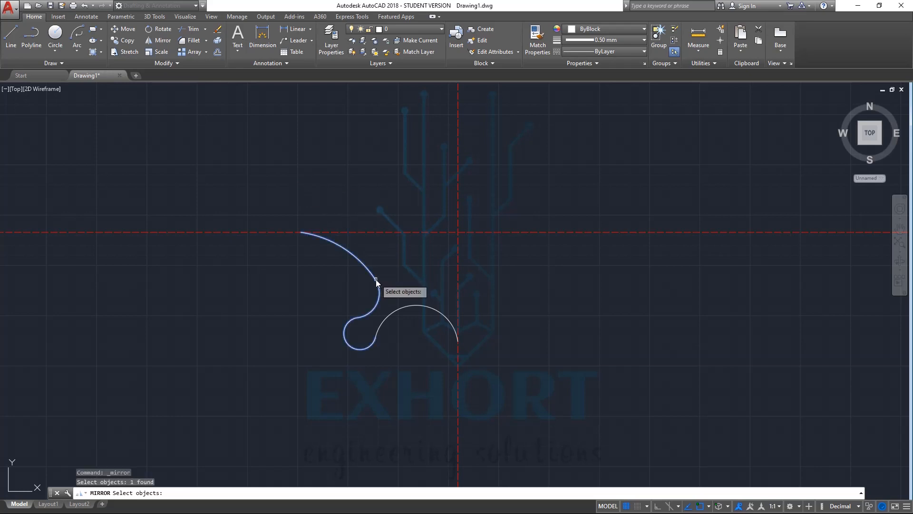
pyautogui.click(411, 307)
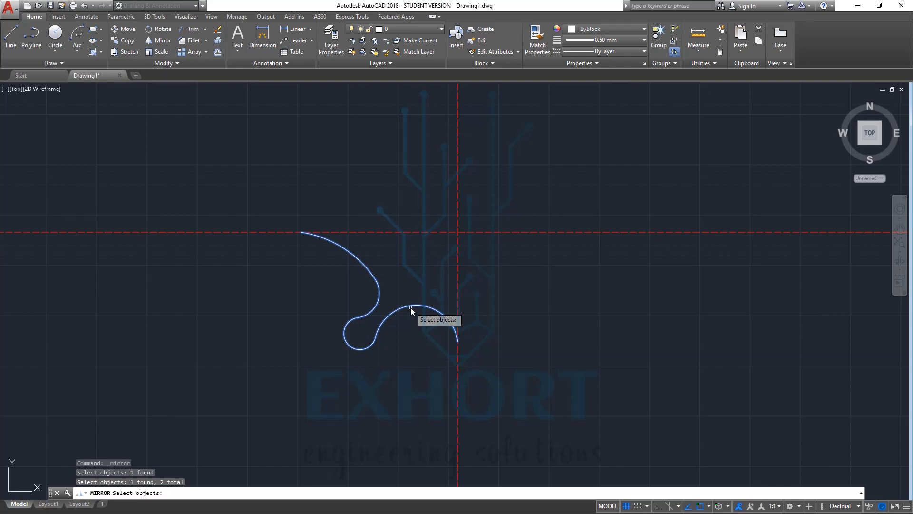
pyautogui.press('Return')
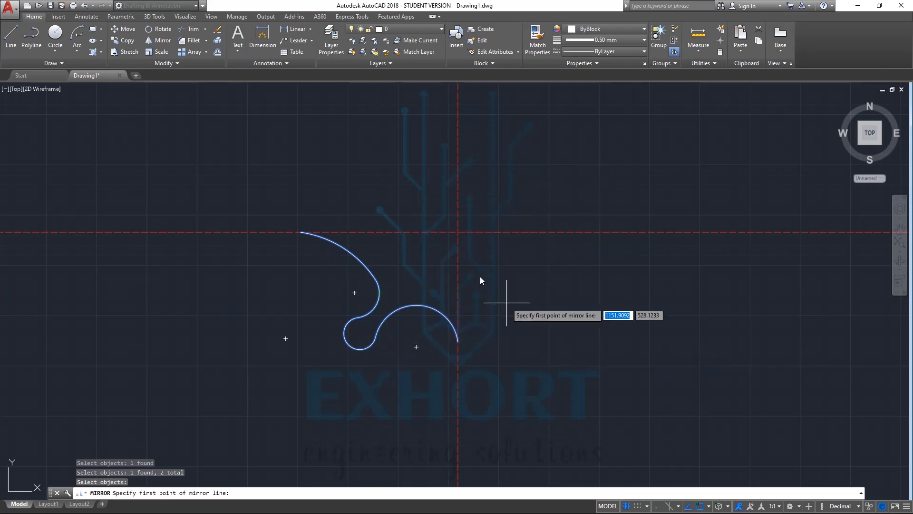
pyautogui.click(458, 138)
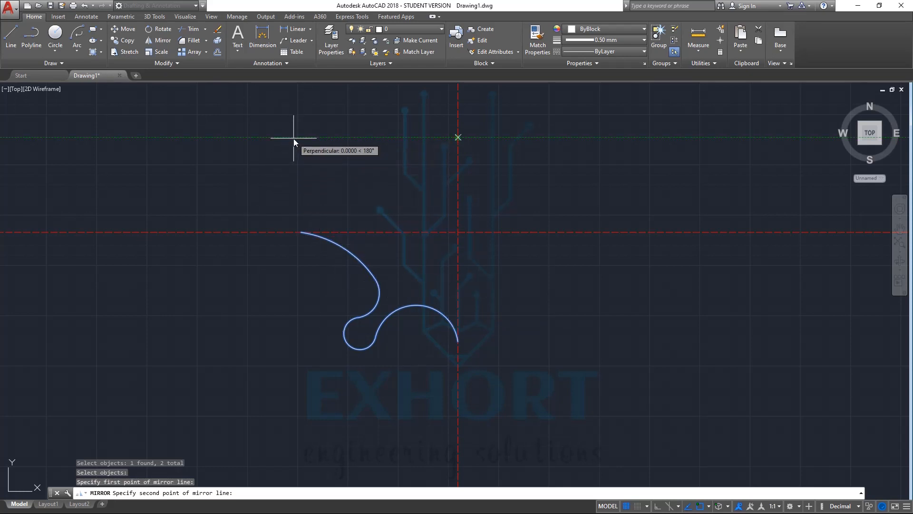
pyautogui.scroll(-5, 295, 142)
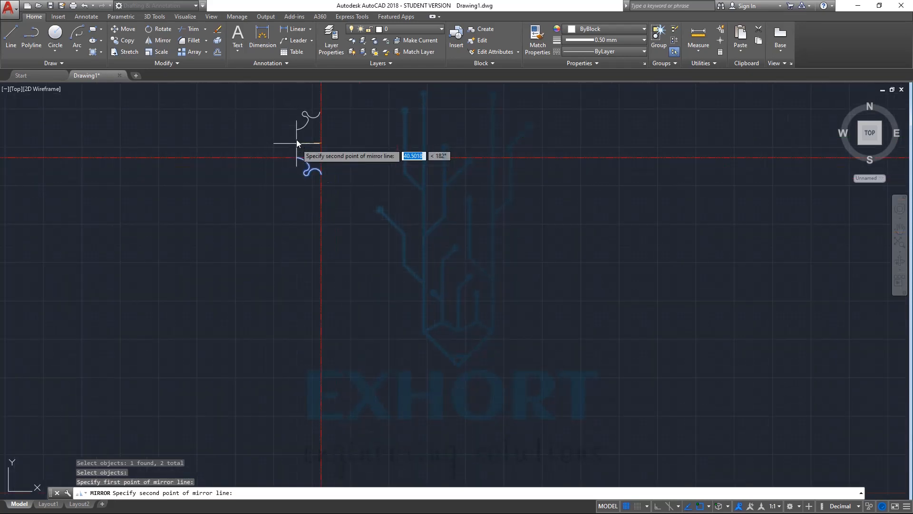
pyautogui.scroll(1, 298, 142)
pyautogui.scroll(-2, 300, 143)
pyautogui.scroll(-1, 314, 294)
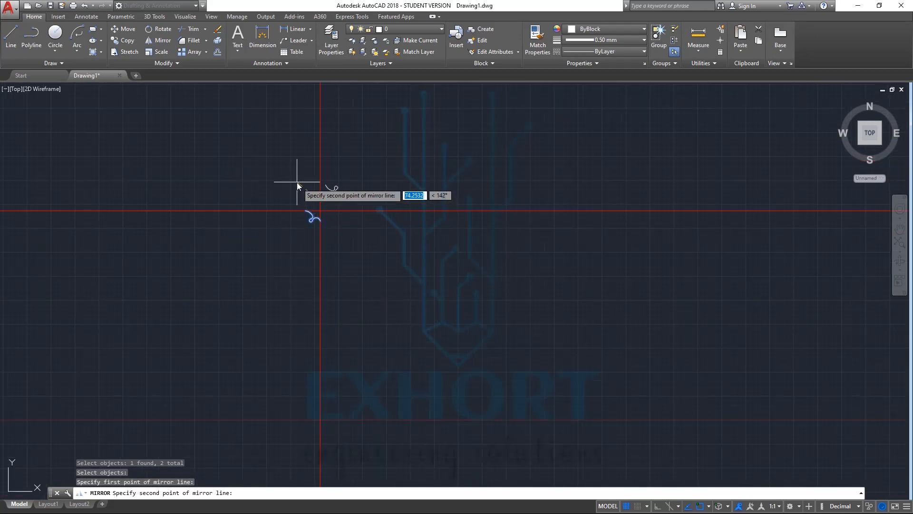
pyautogui.scroll(3, 297, 185)
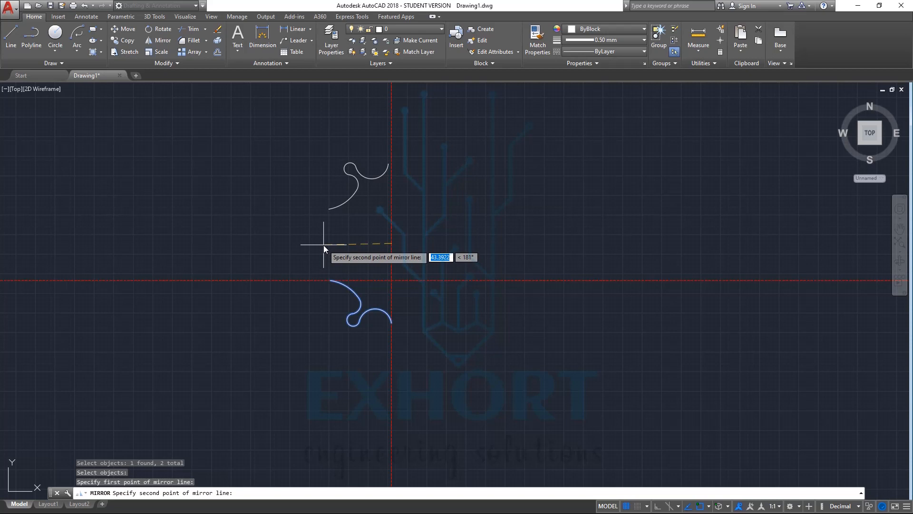
pyautogui.click(392, 389)
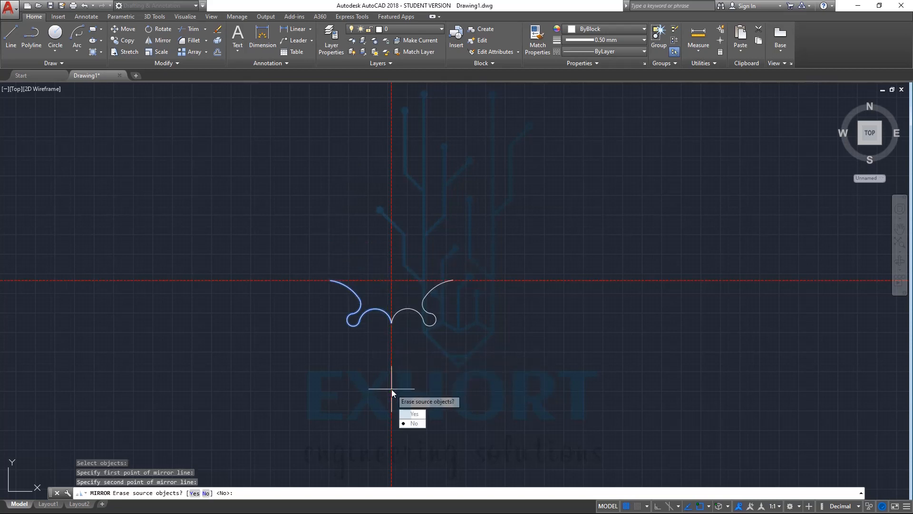
pyautogui.scroll(4, 395, 342)
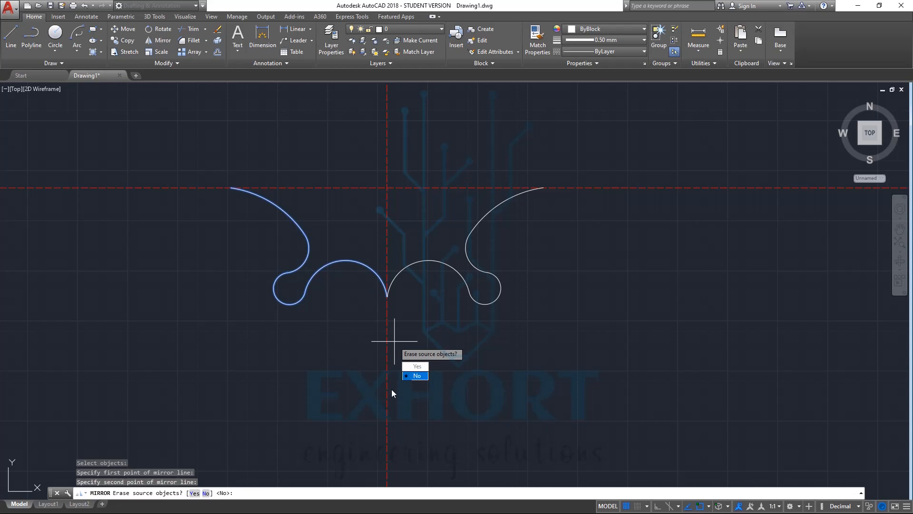
pyautogui.click(416, 376)
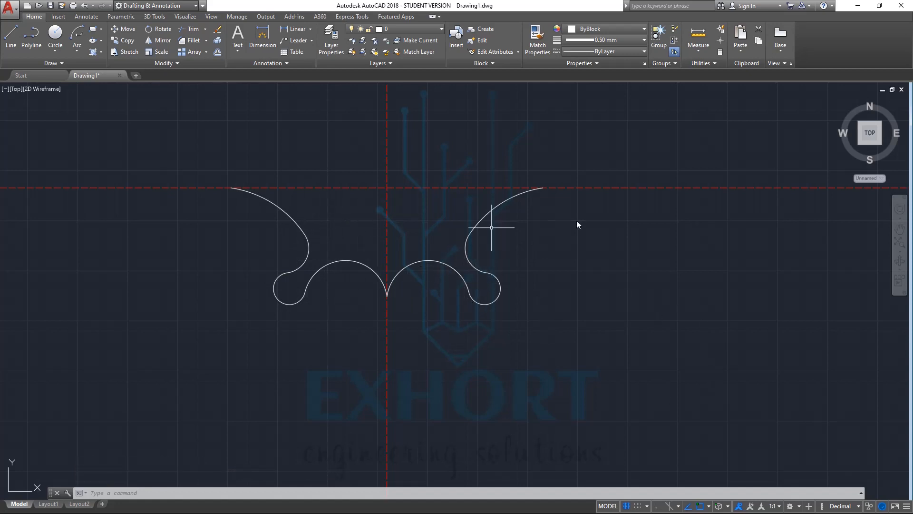
# Mirror the left S-shaped curve across the horizontal centreline, erasing the source object
pyautogui.click(162, 41)
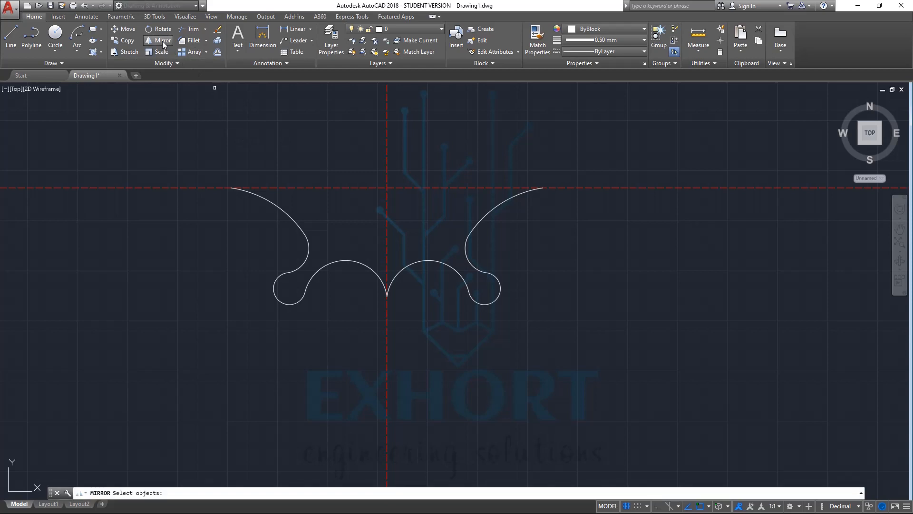
pyautogui.click(301, 227)
pyautogui.press('Return')
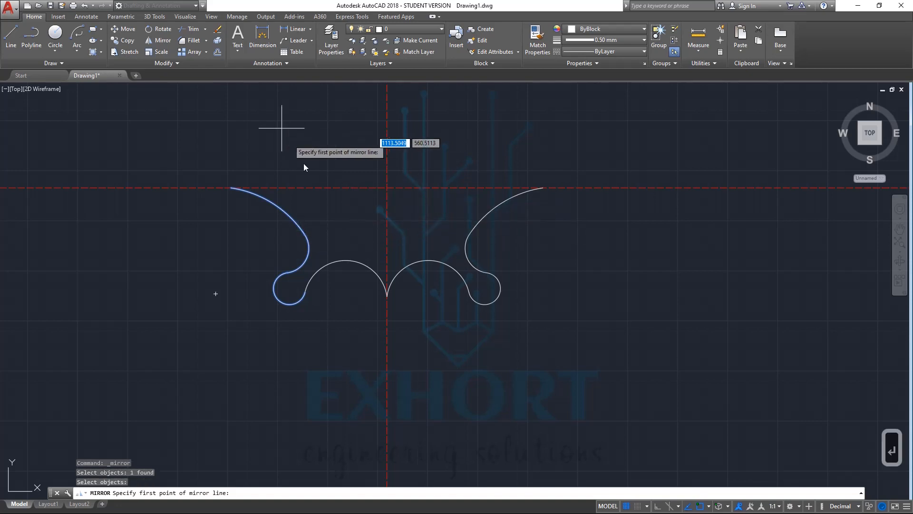
pyautogui.scroll(-6, 327, 283)
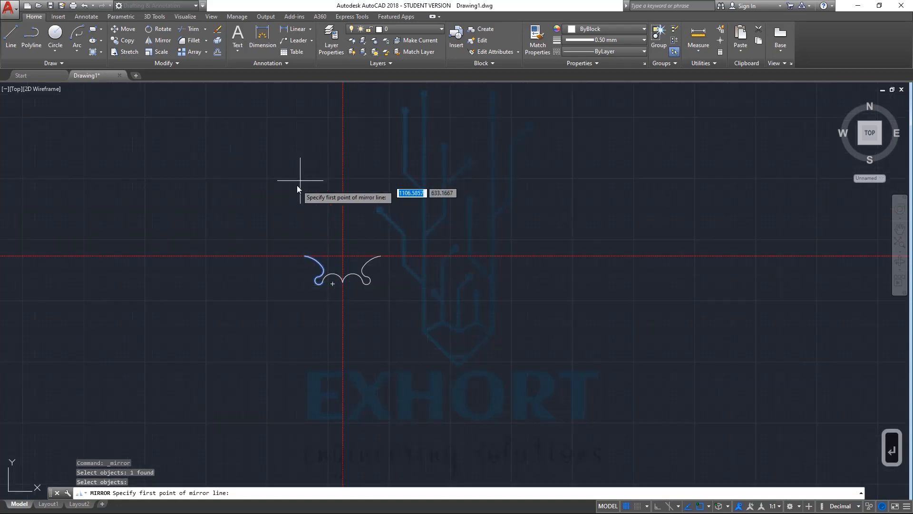
pyautogui.scroll(6, 321, 243)
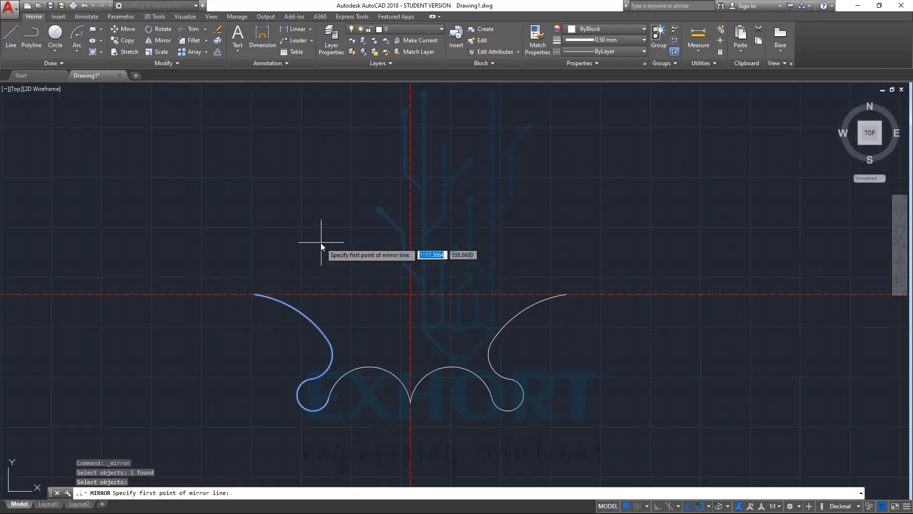
pyautogui.click(411, 295)
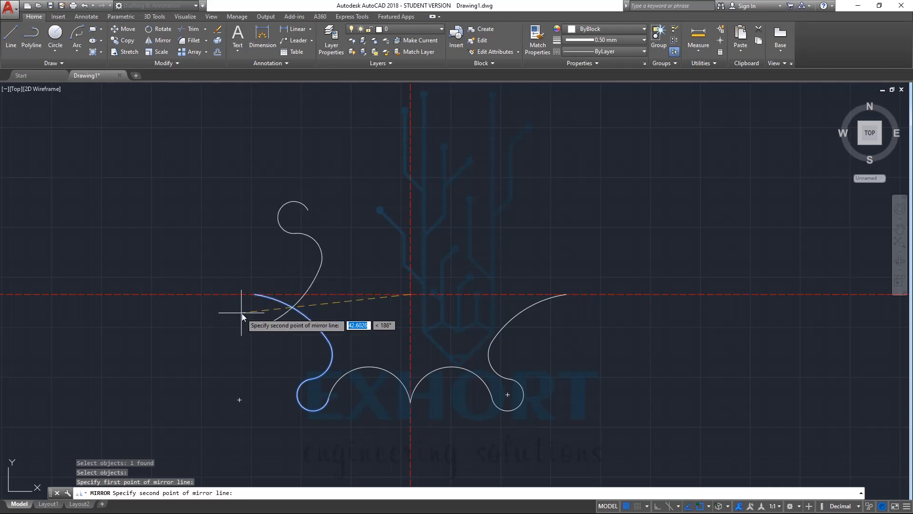
pyautogui.click(254, 295)
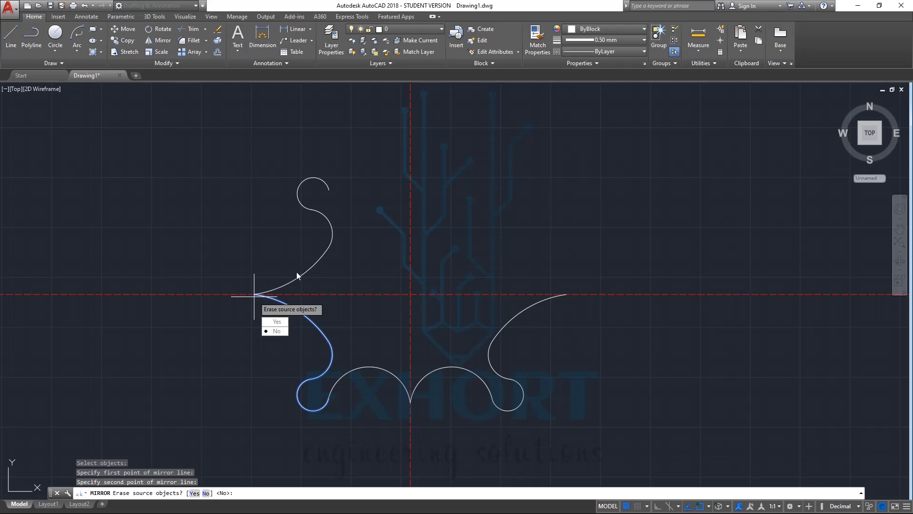
pyautogui.click(278, 322)
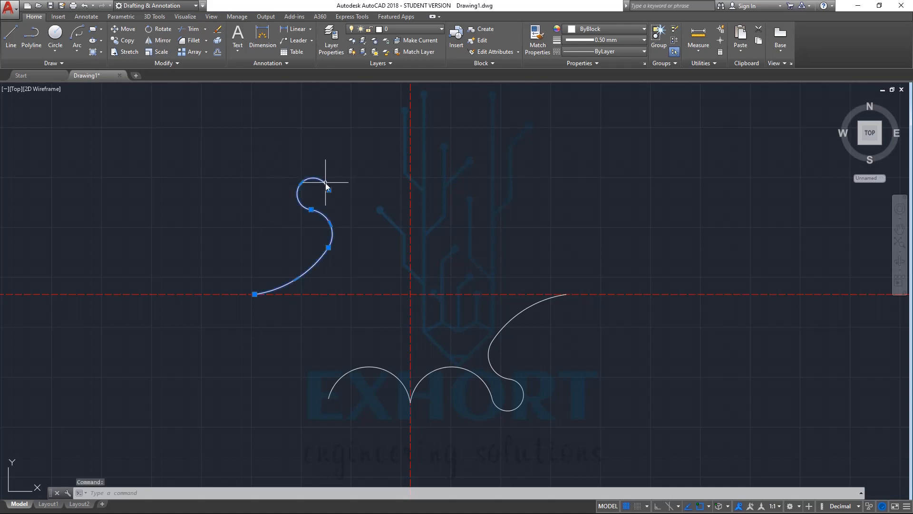
# Clear the selection and undo both mirror operations
pyautogui.press('Escape')
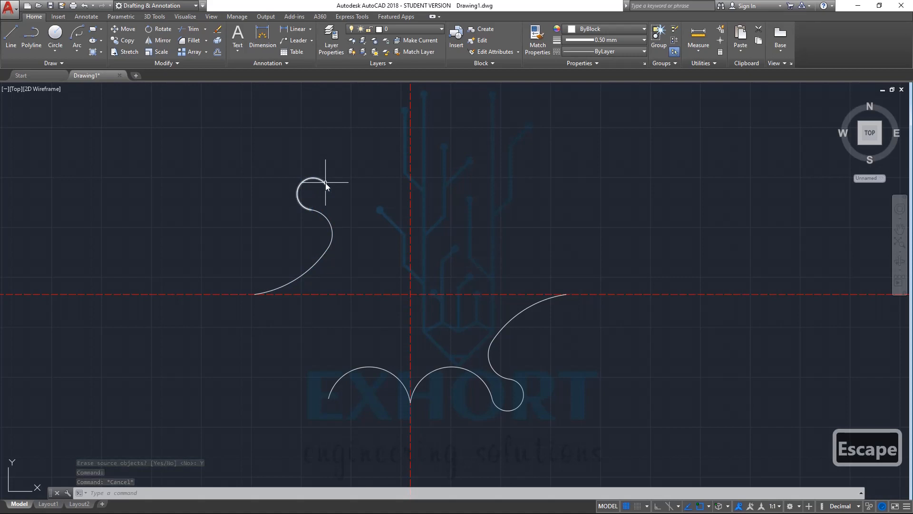
pyautogui.hotkey('ctrl', 'z')
pyautogui.hotkey('ctrl', 'z')
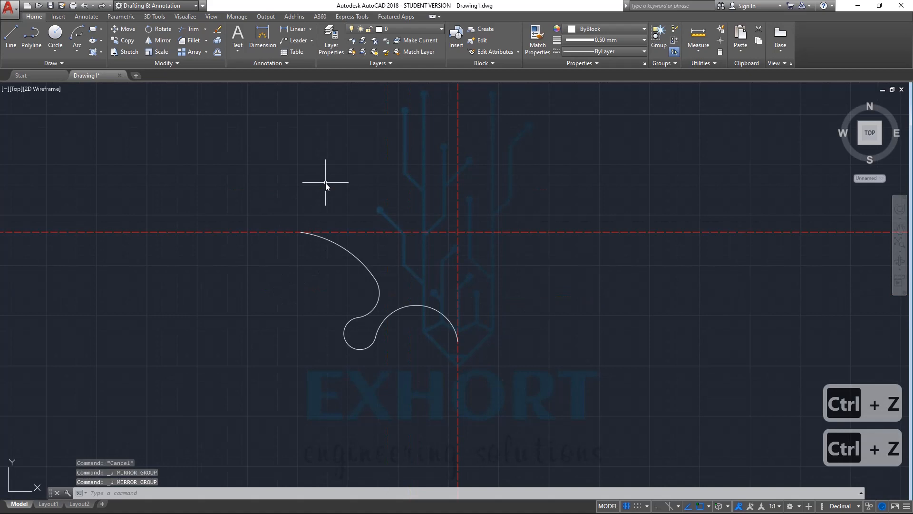
# Offset the horizontal centreline 20 units downward
pyautogui.click(218, 52)
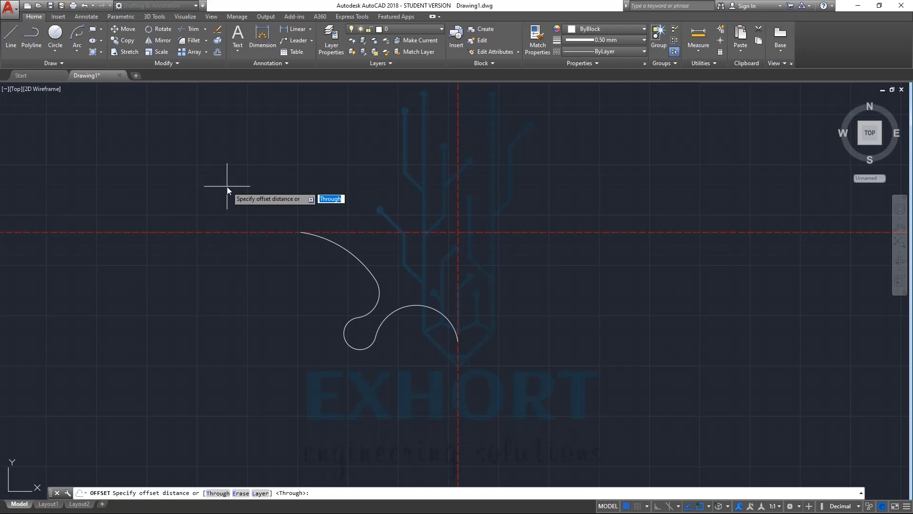
pyautogui.write('20')
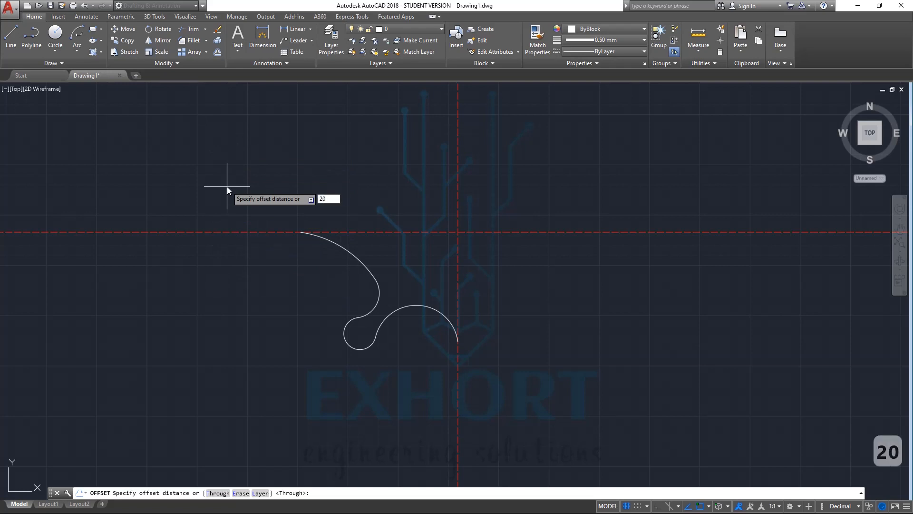
pyautogui.press('Return')
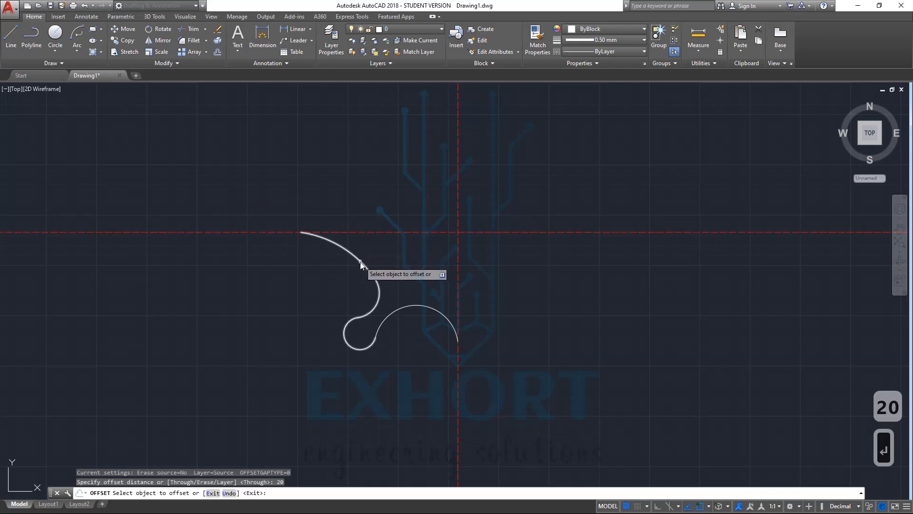
pyautogui.click(218, 233)
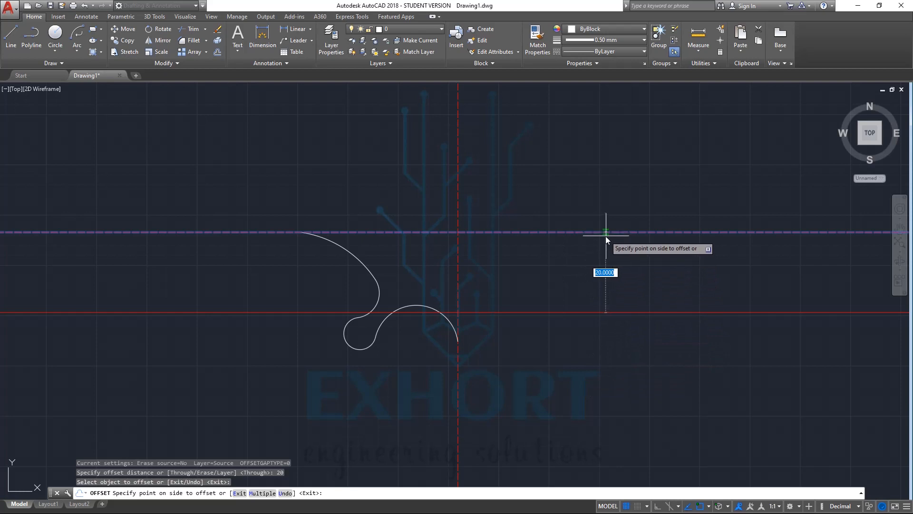
pyautogui.click(600, 324)
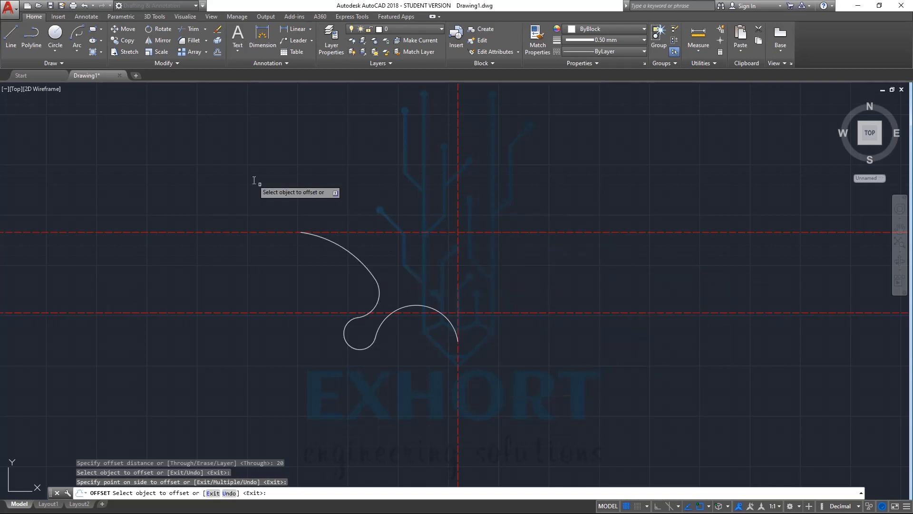
# Offset the left S-shaped curve 20 units toward its lower side and select the new arc
pyautogui.click(217, 53)
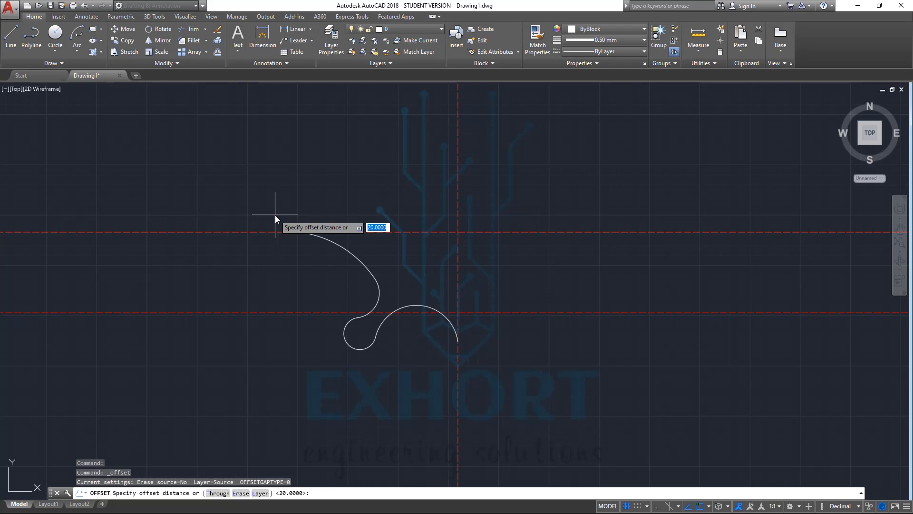
pyautogui.write('20')
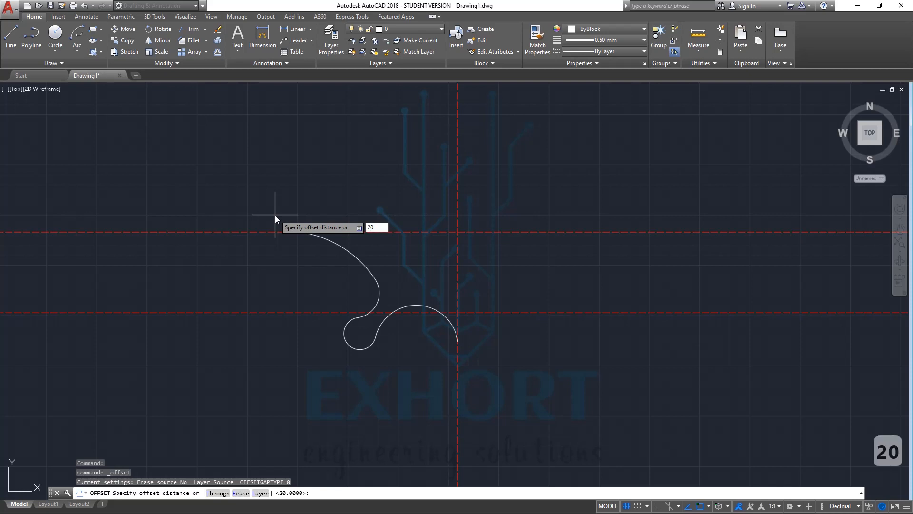
pyautogui.press('Return')
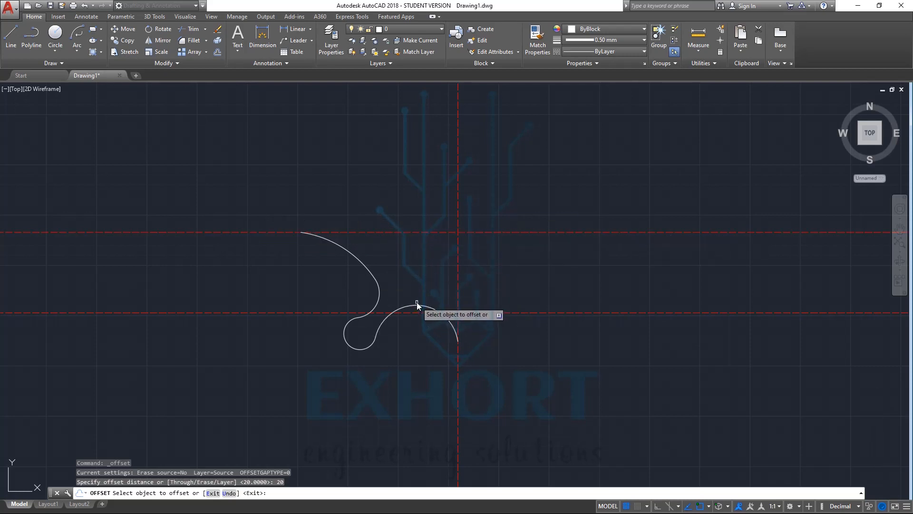
pyautogui.click(369, 272)
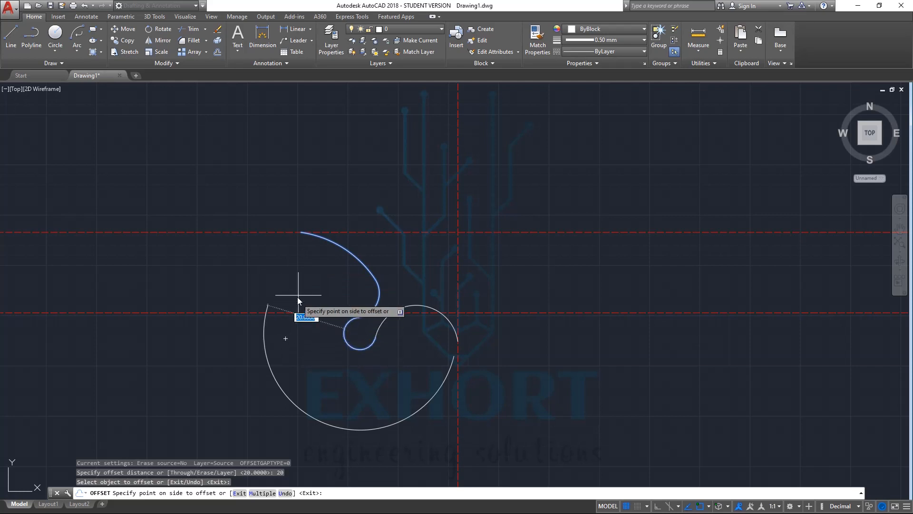
pyautogui.click(279, 378)
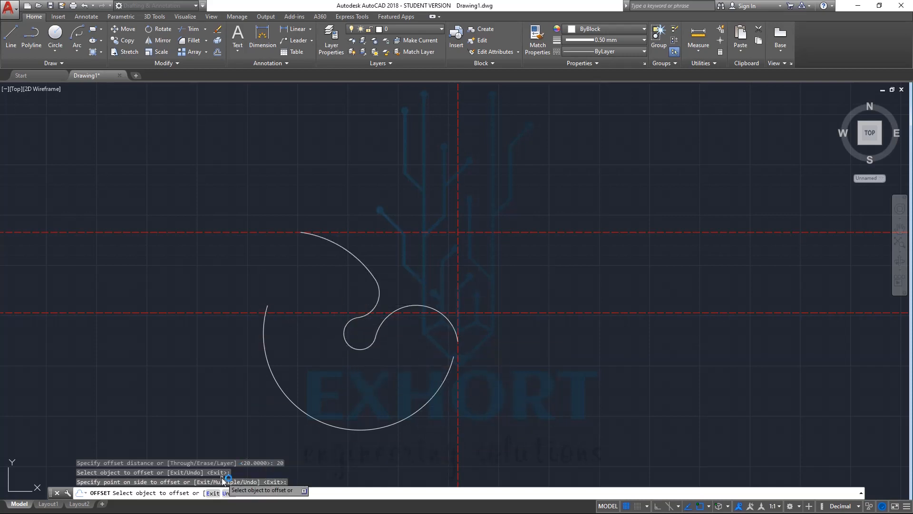
pyautogui.click(213, 493)
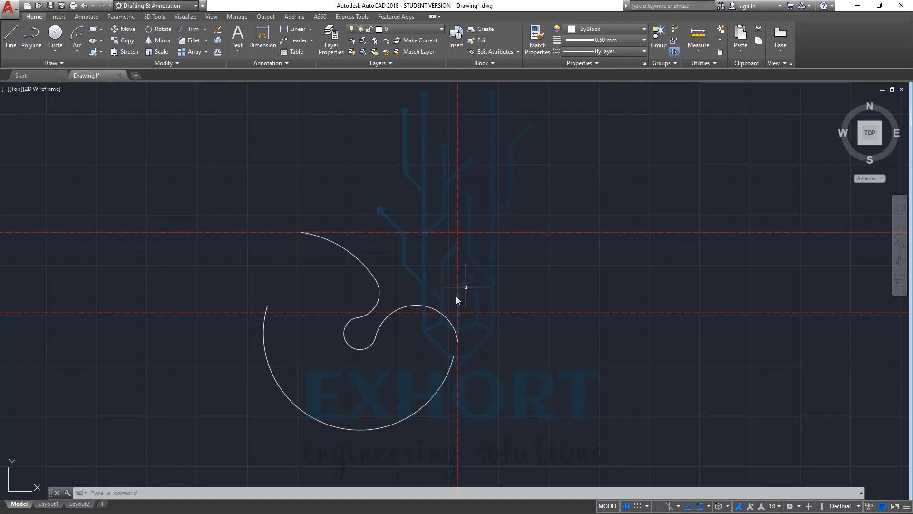
pyautogui.click(321, 424)
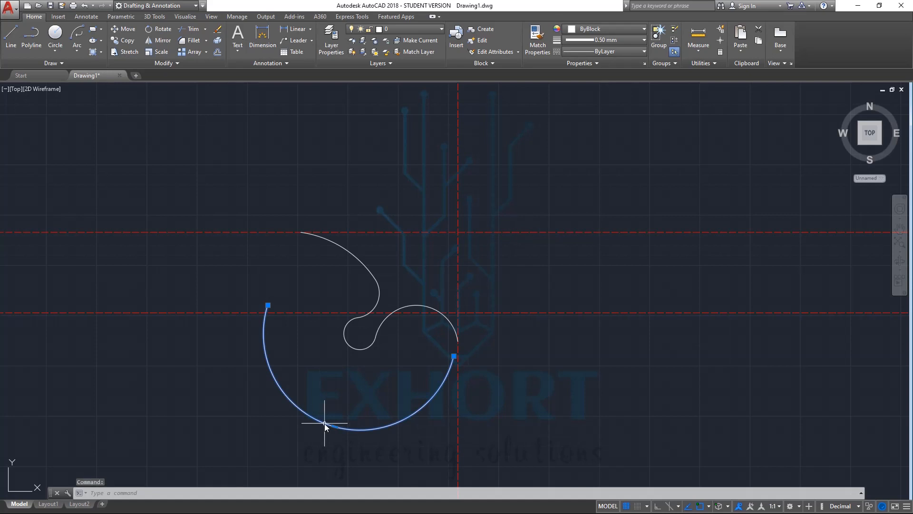
# Delete the selected offset arc and draw a vertical line left of the curve with Ortho on, crossing both horizontal centrelines
pyautogui.press('Delete')
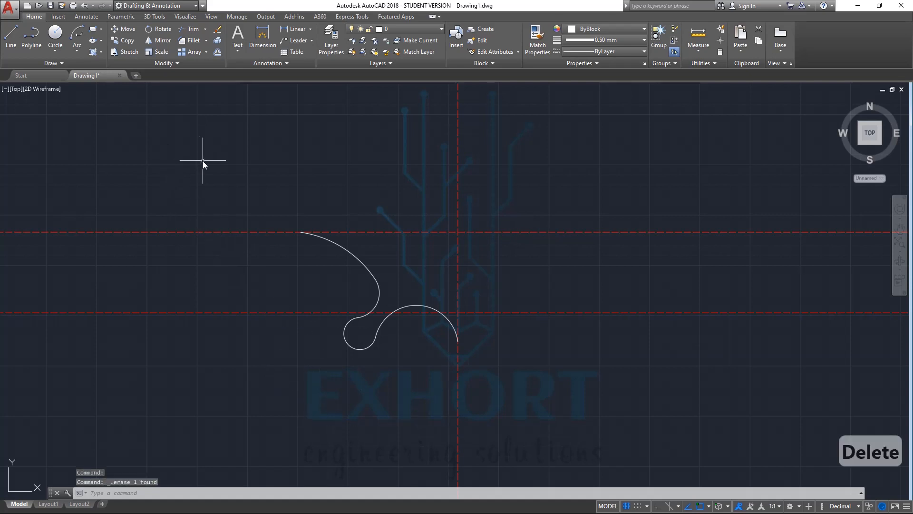
pyautogui.click(10, 36)
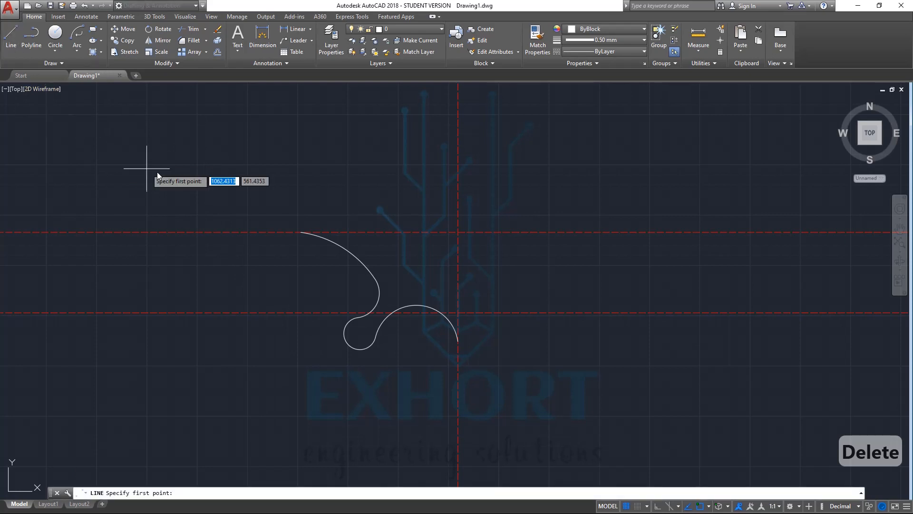
pyautogui.click(184, 148)
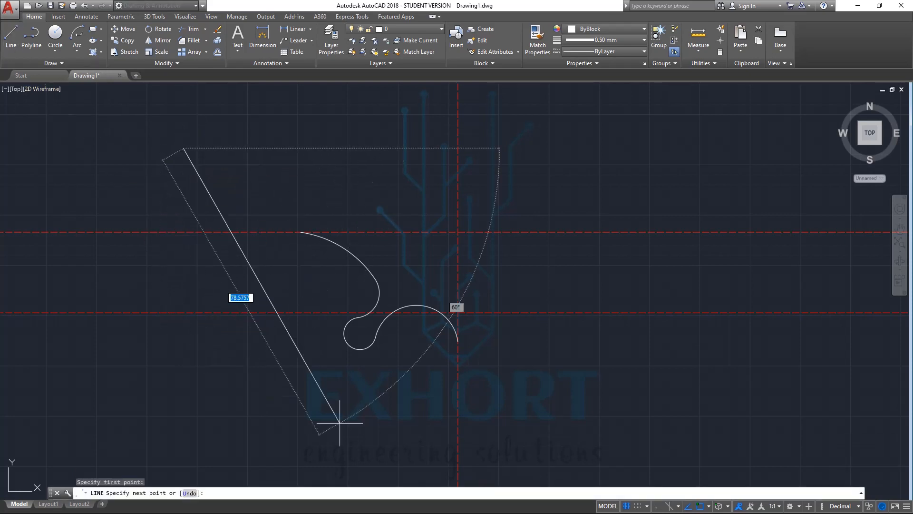
pyautogui.click(658, 507)
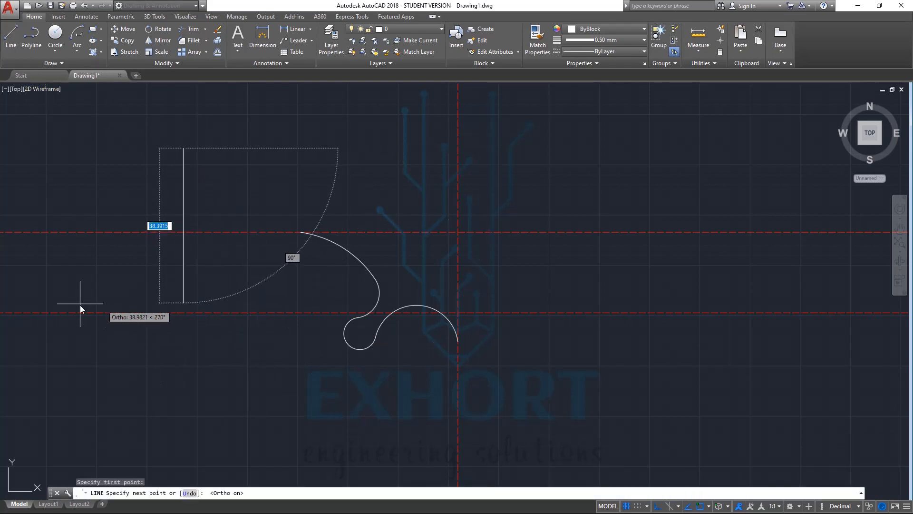
pyautogui.click(187, 387)
pyautogui.press('Escape')
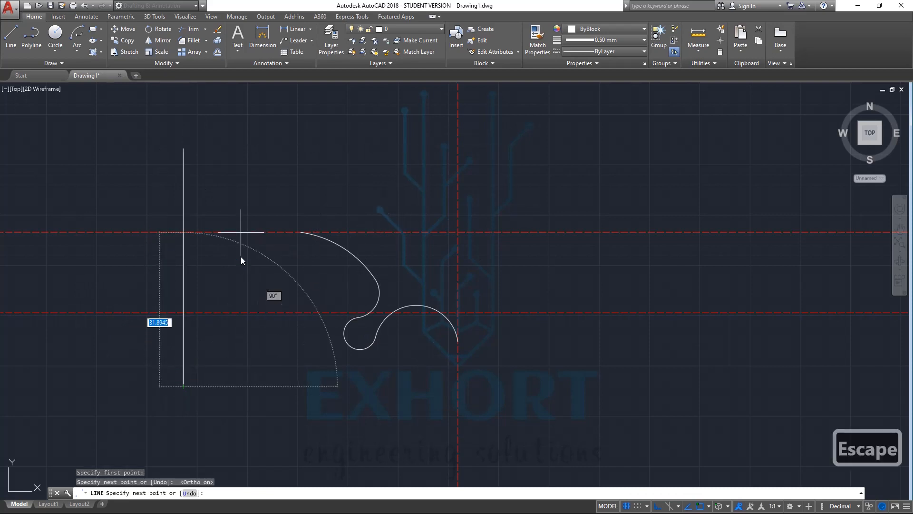
# Offset the vertical line 15 units to the right three times in succession, each time from the newest copy
pyautogui.click(218, 54)
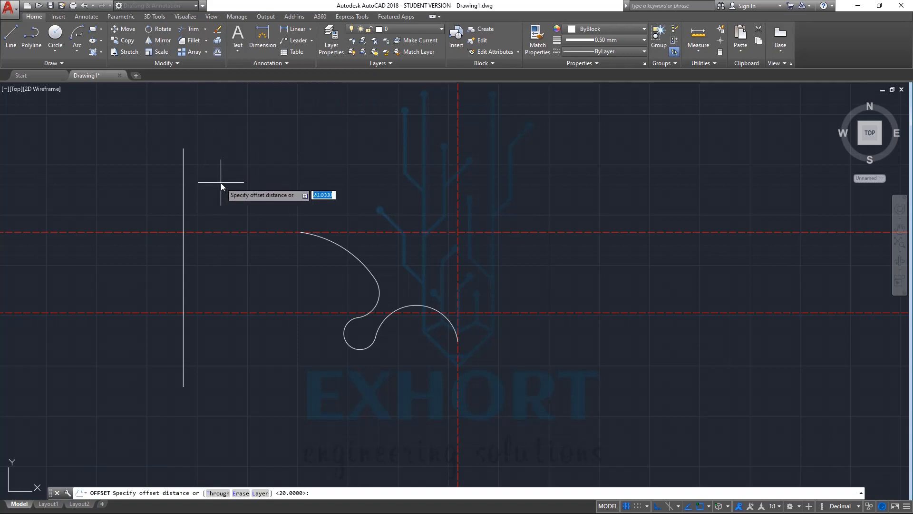
pyautogui.write('15')
pyautogui.press('Return')
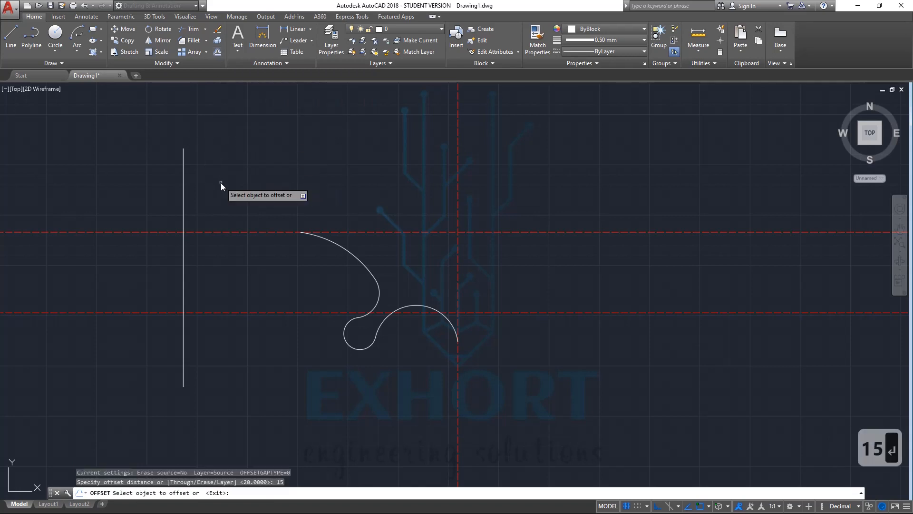
pyautogui.click(183, 184)
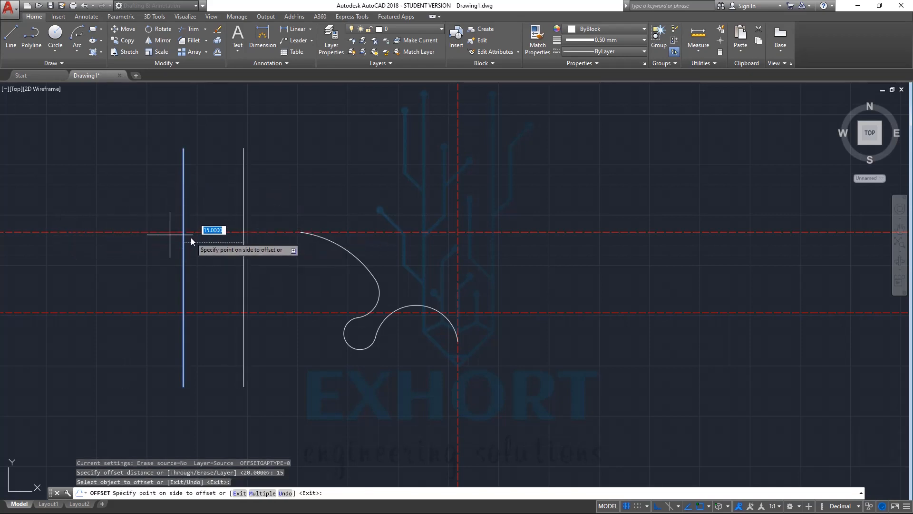
pyautogui.click(238, 244)
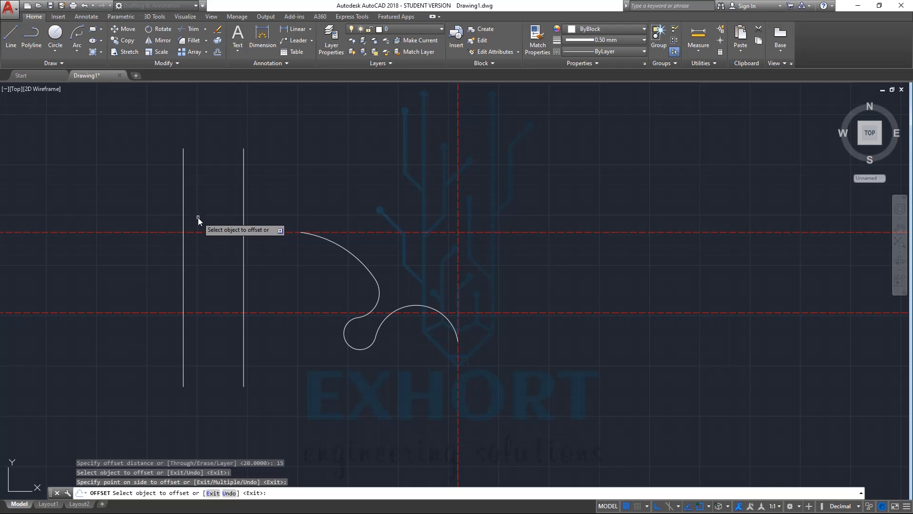
pyautogui.click(243, 187)
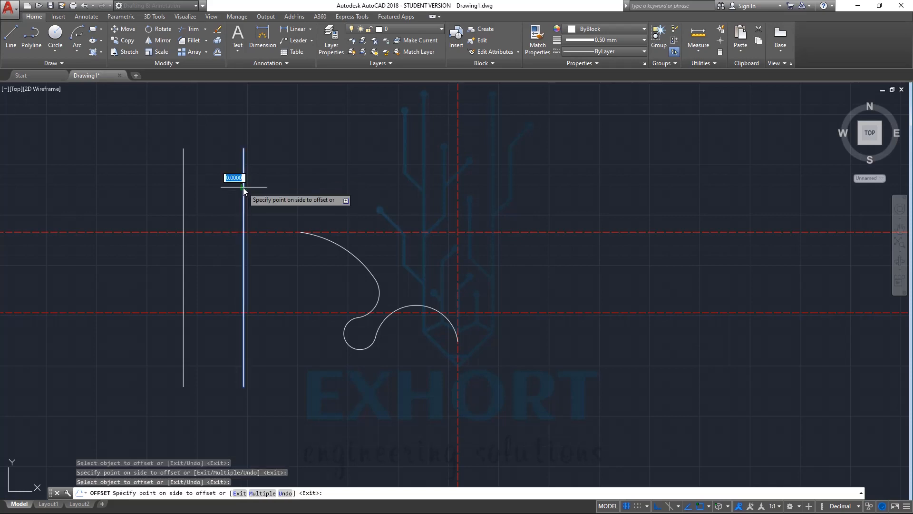
pyautogui.click(278, 199)
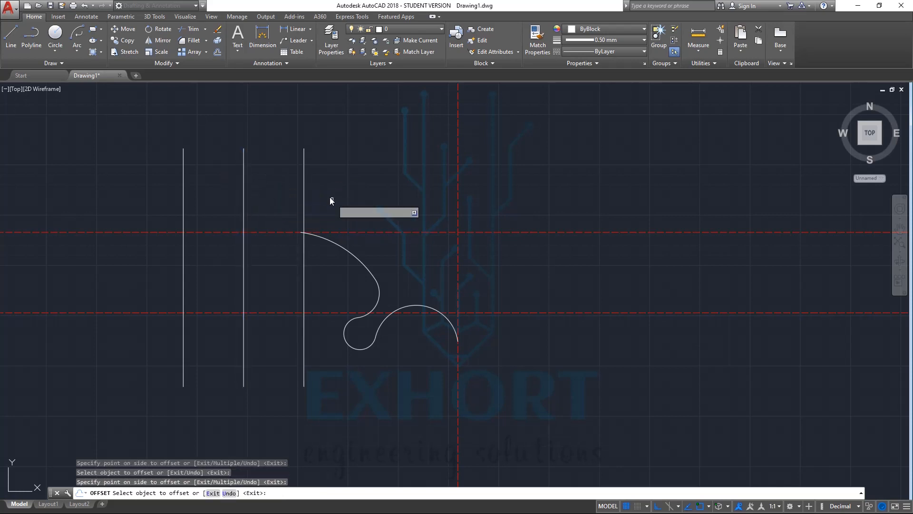
pyautogui.click(304, 186)
pyautogui.click(354, 195)
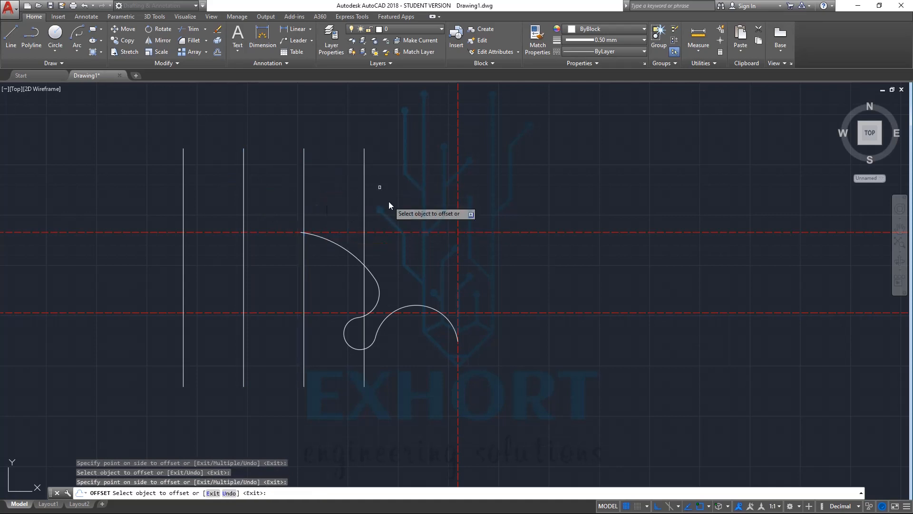
# Offset the upper horizontal centreline 15 units upward and the lower horizontal centreline 15 units downward
pyautogui.click(121, 232)
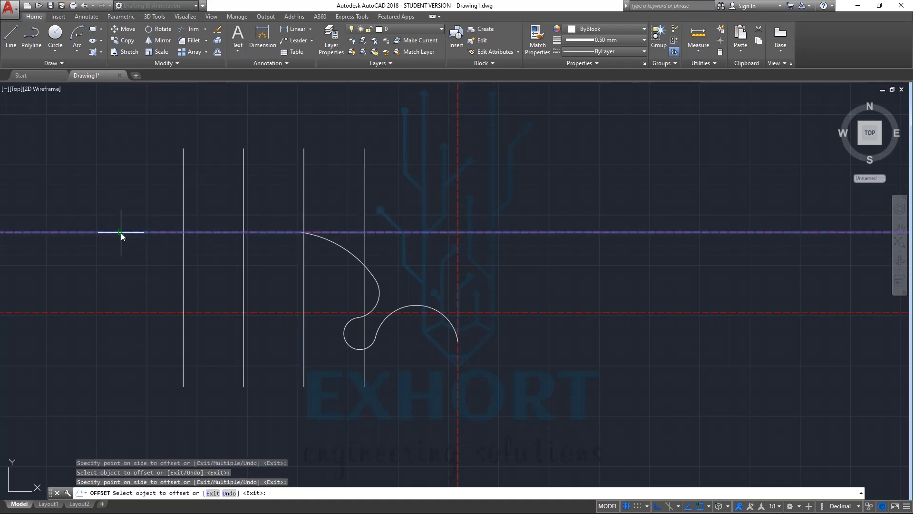
pyautogui.click(124, 174)
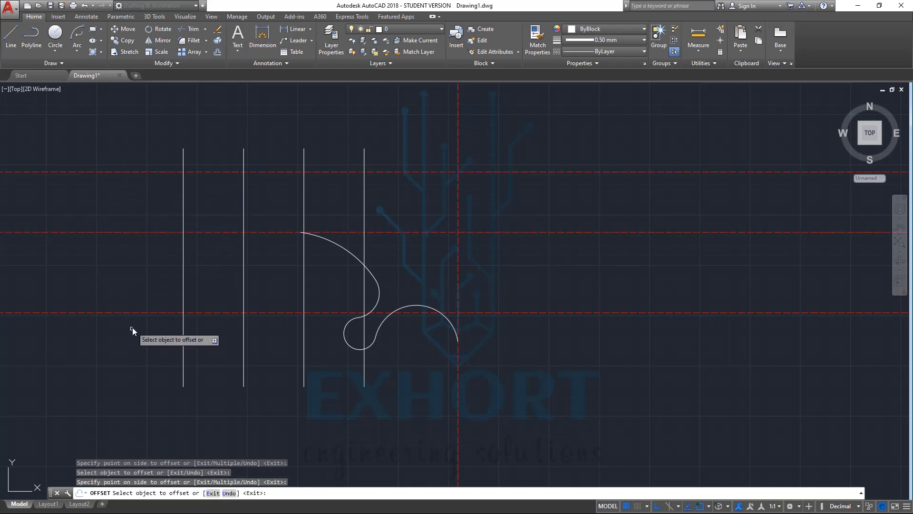
pyautogui.click(142, 313)
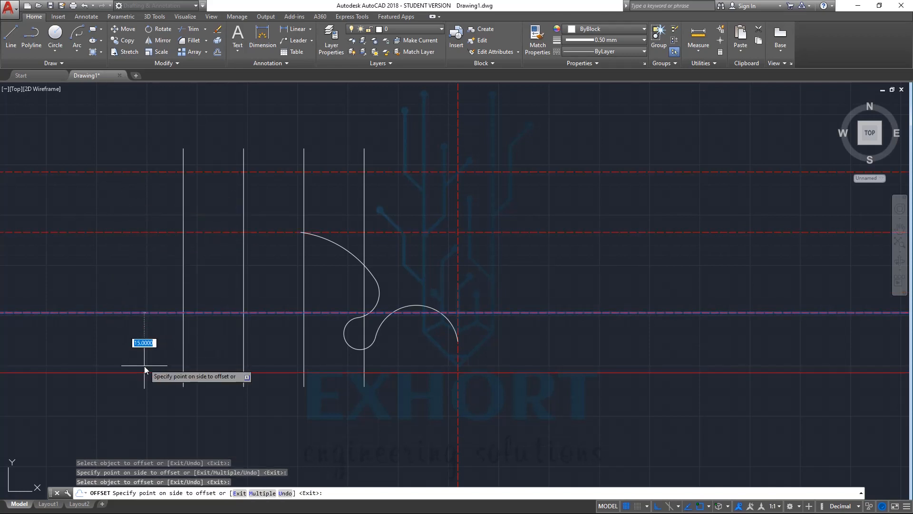
pyautogui.click(149, 352)
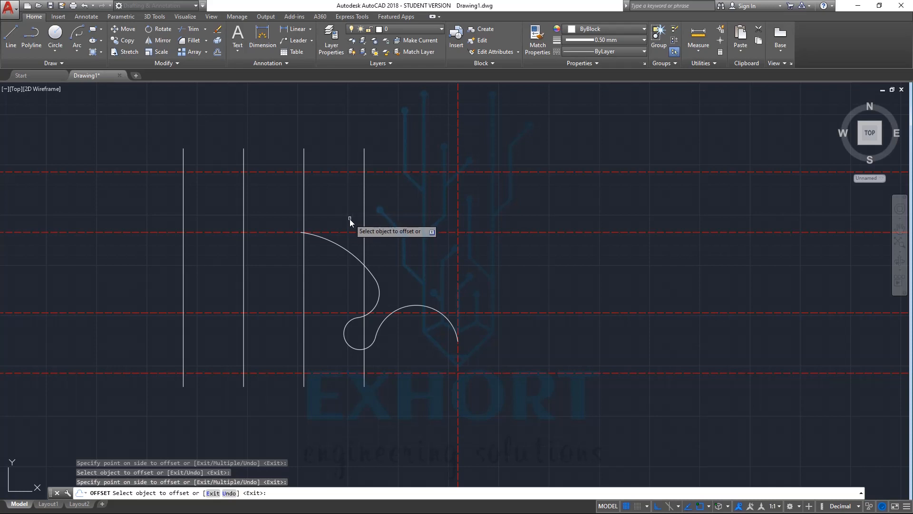
pyautogui.click(213, 493)
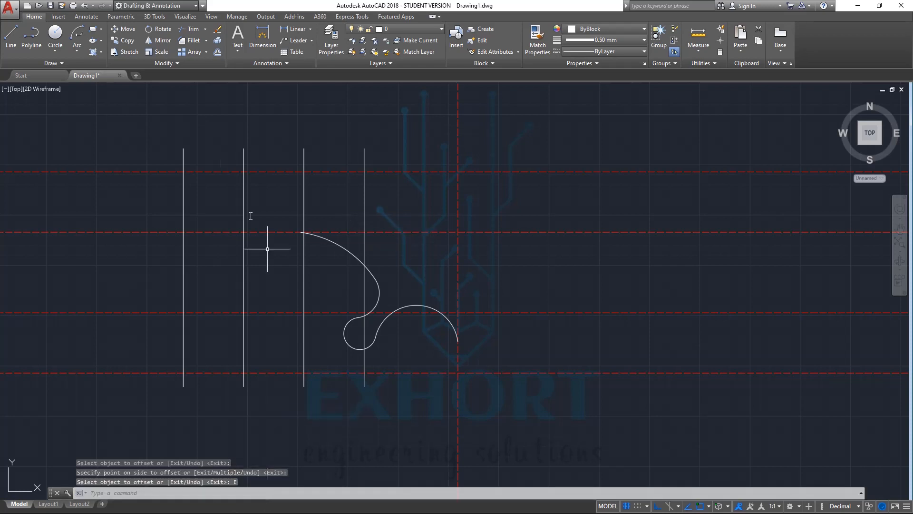